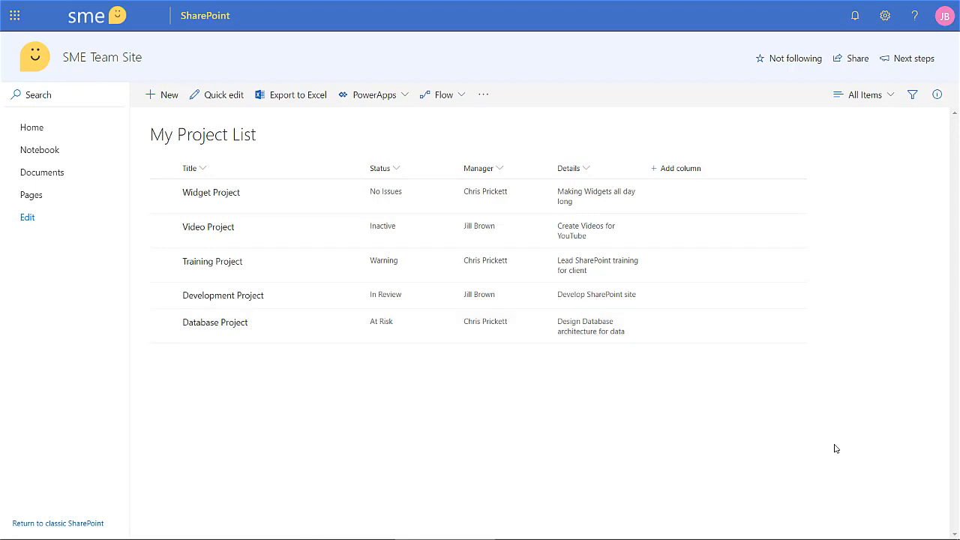
- Open the view formatting settings for the All Items view of My Project List
click(894, 101)
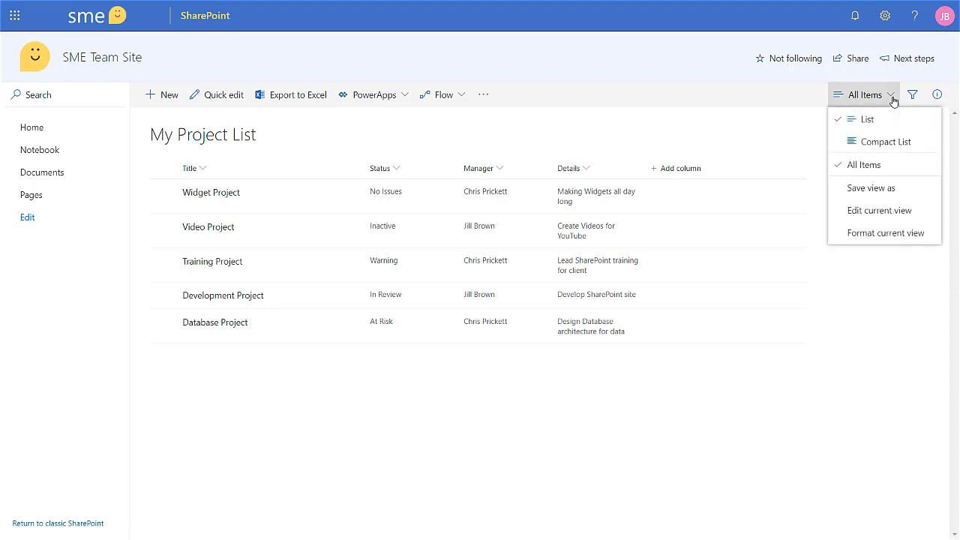
click(912, 243)
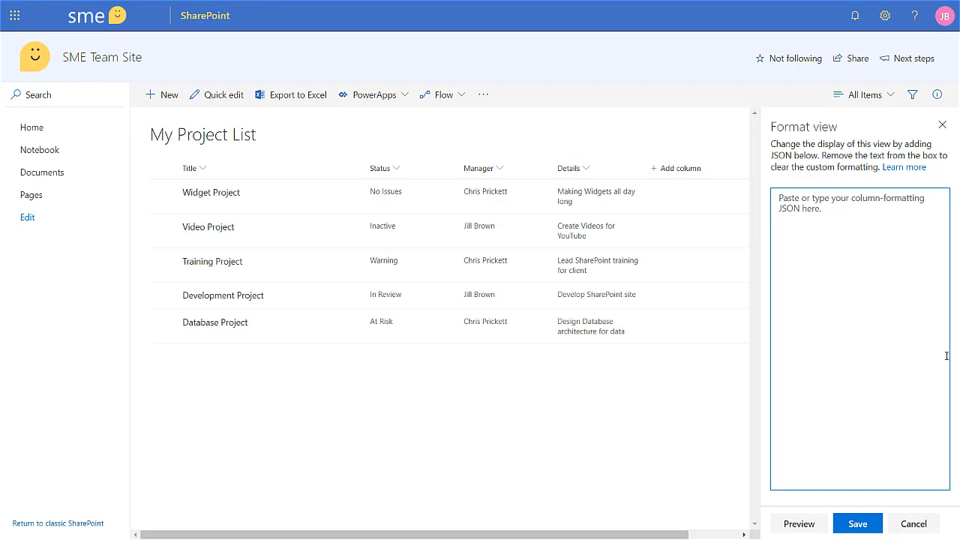
click(594, 480)
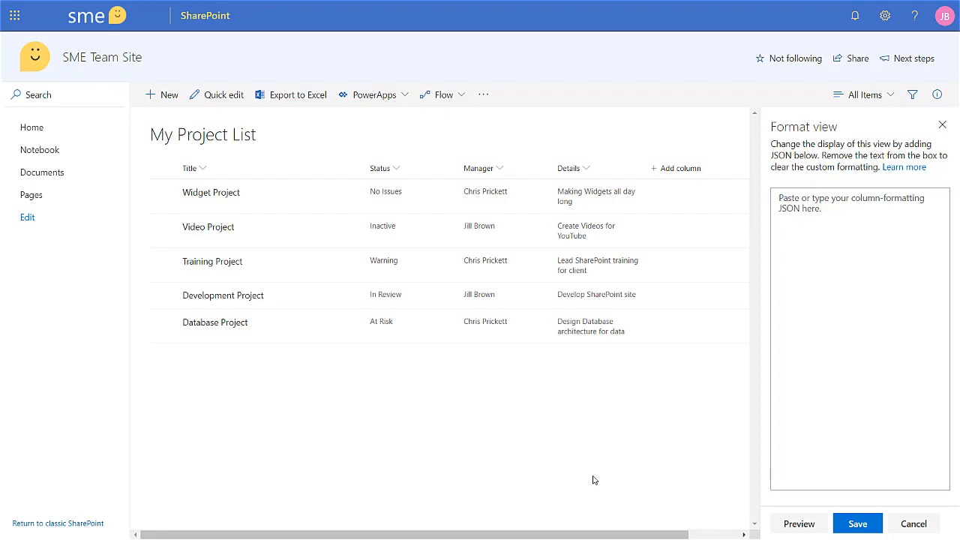
- Leave full-screen mode and place the browser side by side with the Notepad++ window holding view formatting - indicator colors.json
key(F11)
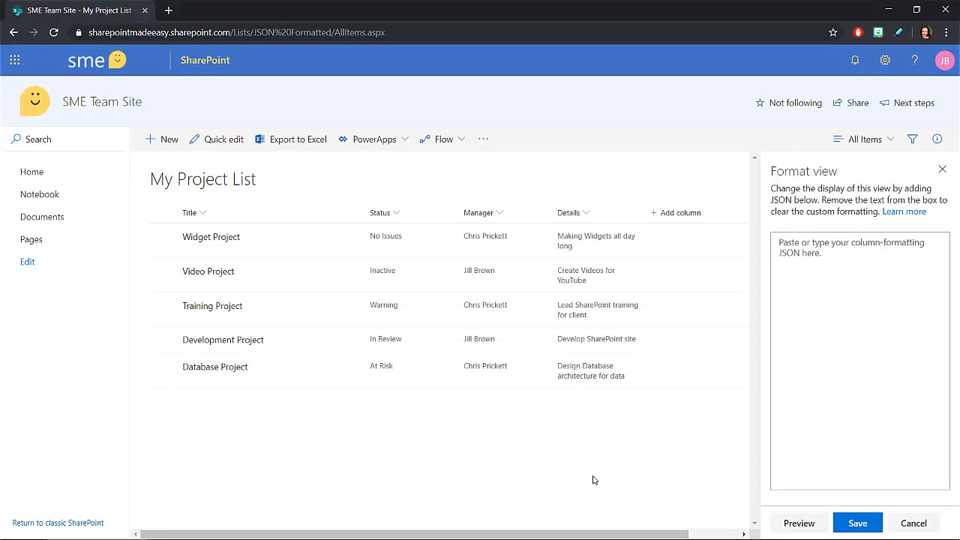
key(super+Left)
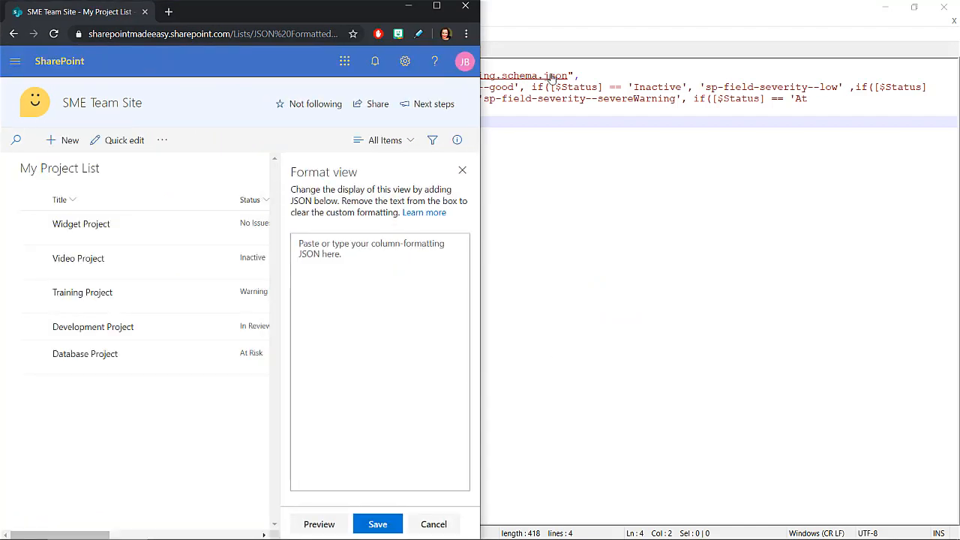
click(576, 30)
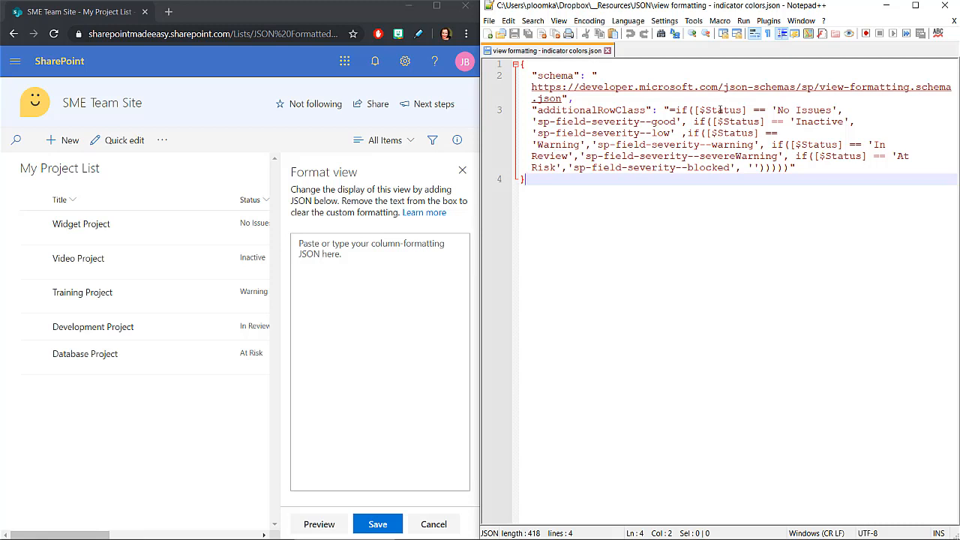
- Check the Status conditions in the additionalRowClass rule, including No Issues, Inactive and Warning, and copy the entire JSON code
double_click(720, 109)
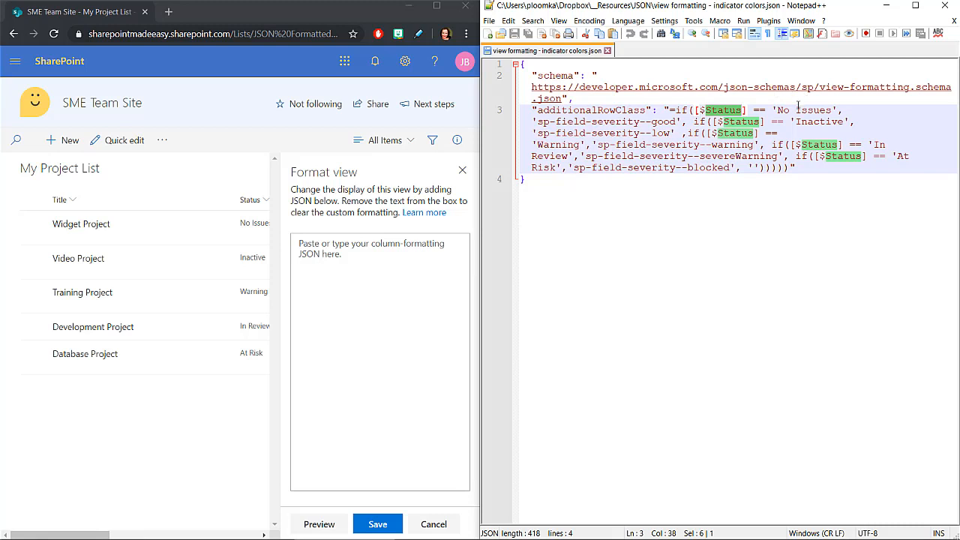
drag(778, 111, 833, 112)
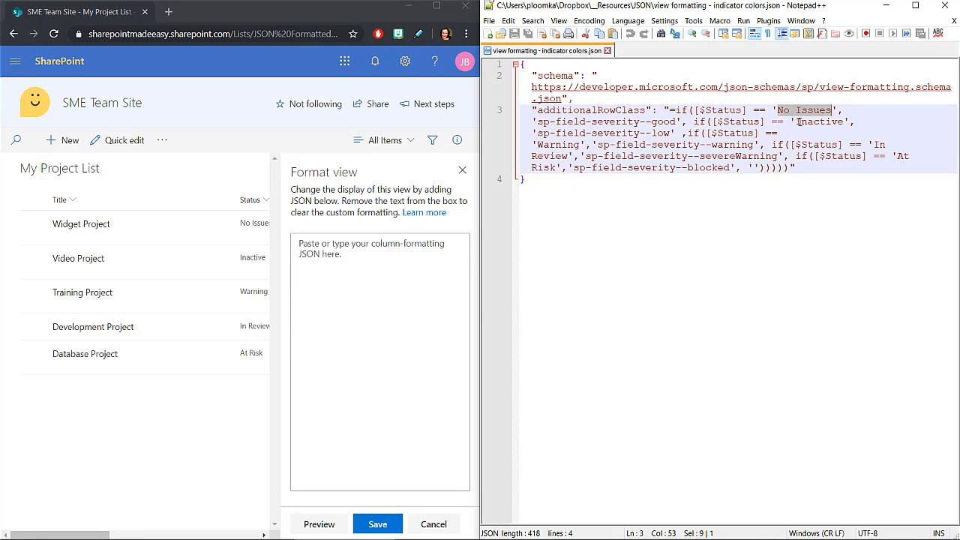
double_click(799, 122)
drag(796, 122, 843, 122)
double_click(555, 144)
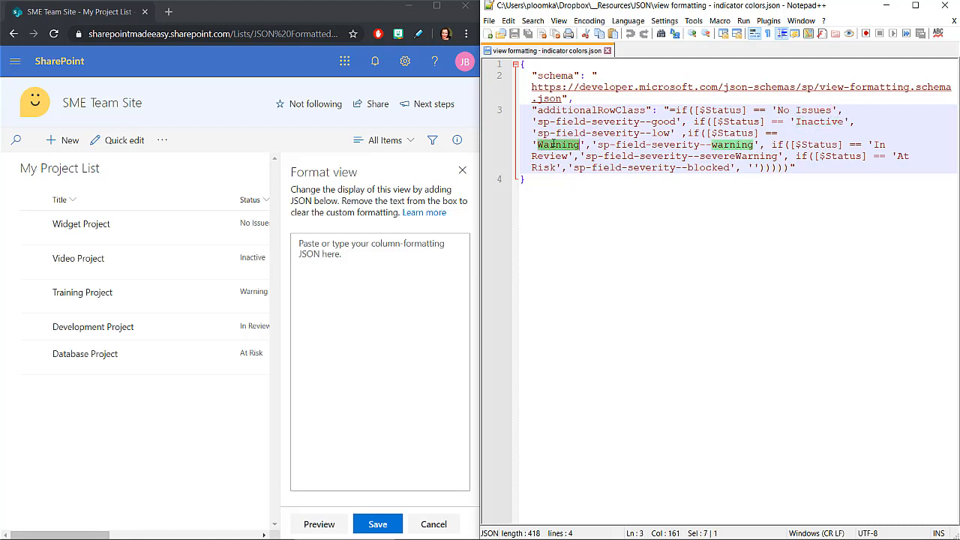
drag(569, 155, 517, 65)
key(ctrl+c)
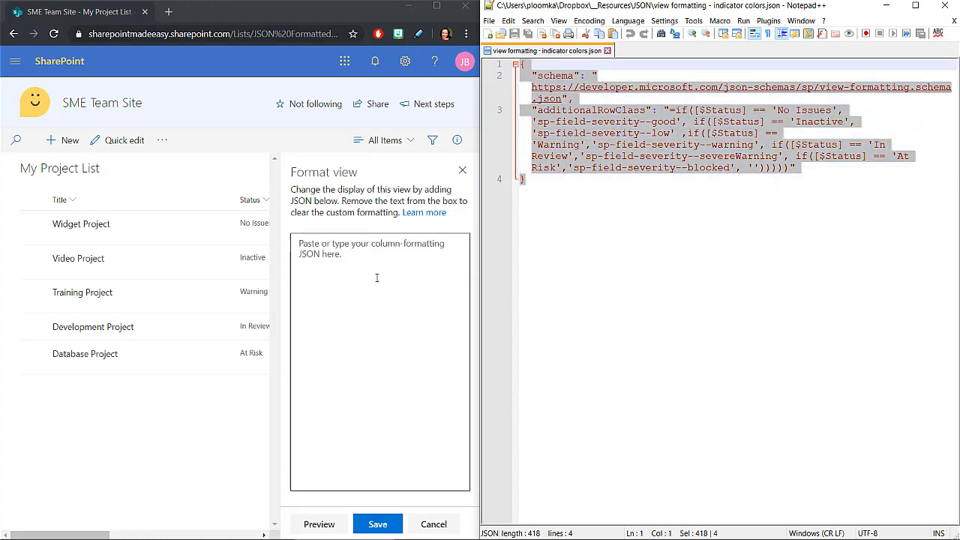
- Paste and save the JSON as the list view's formatting in SharePoint, closing the formatting settings and returning the browser to full screen
click(349, 286)
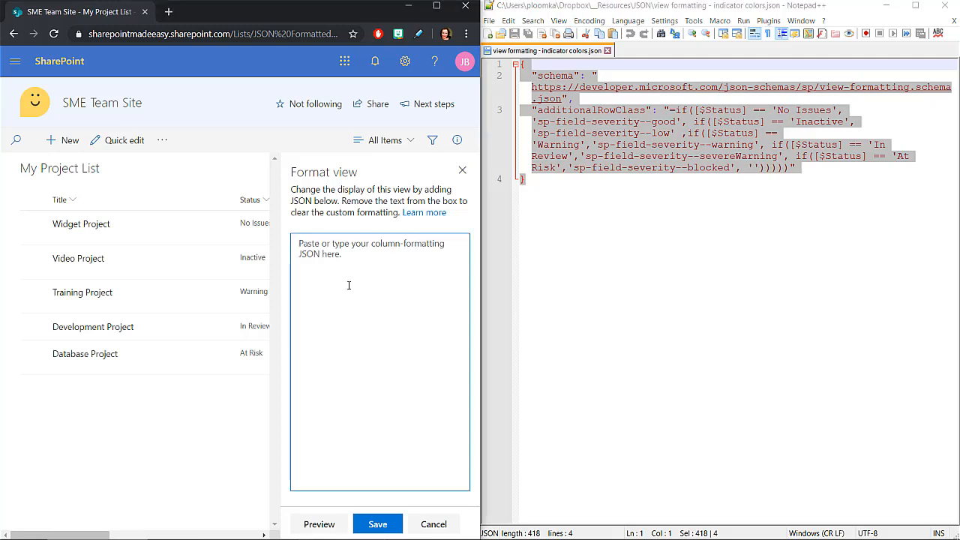
key(ctrl+v)
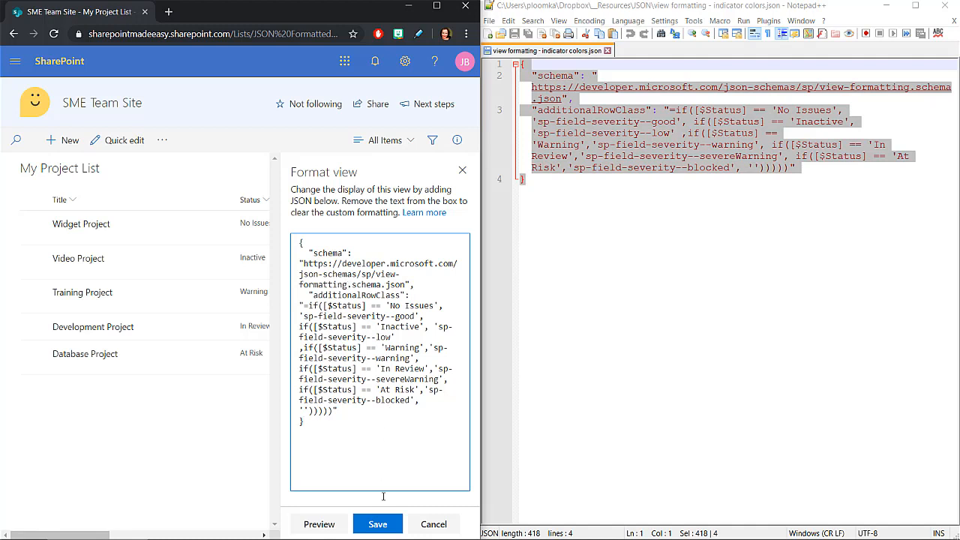
click(380, 529)
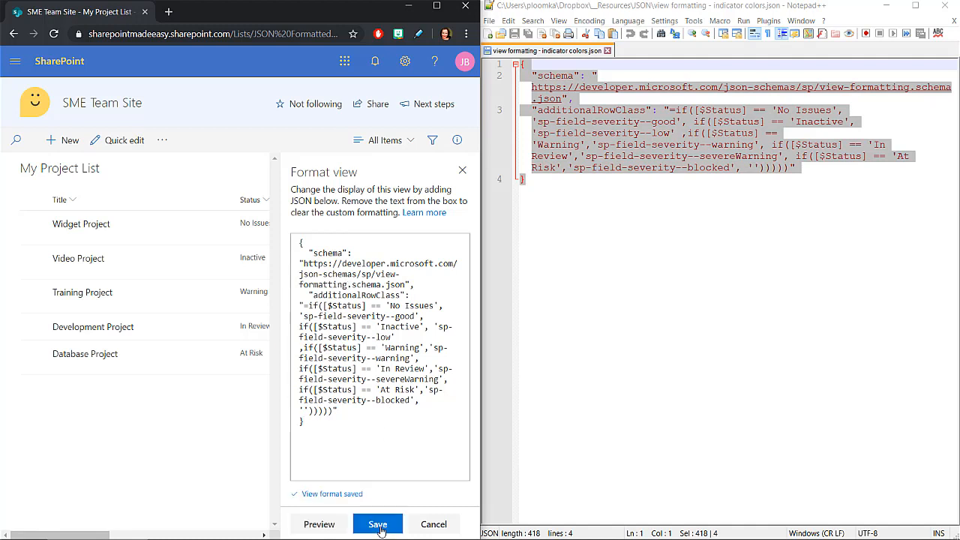
key(super+Up)
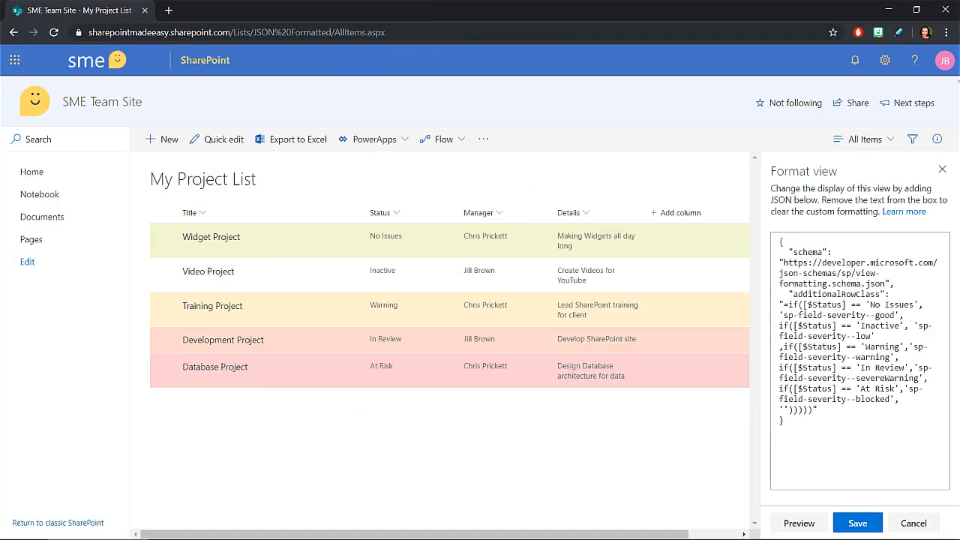
click(941, 172)
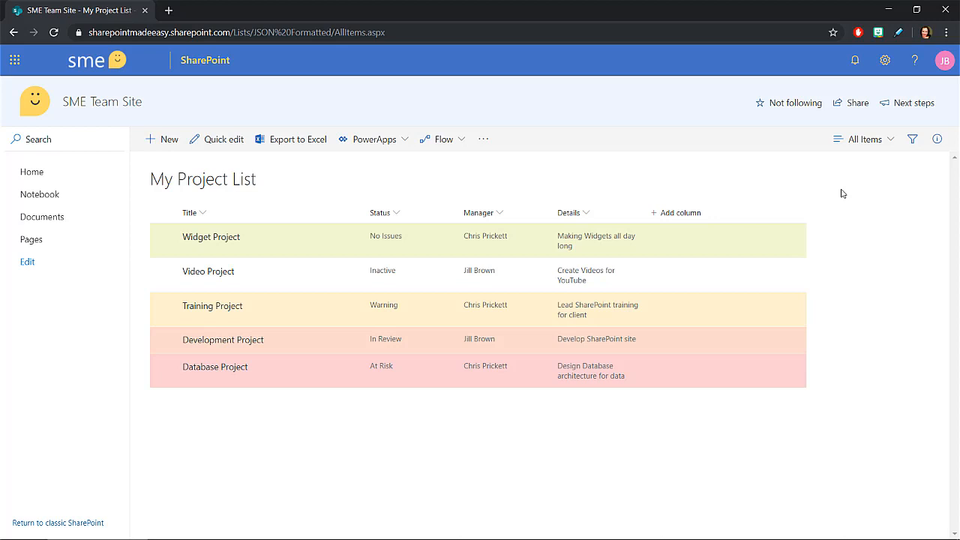
key(F11)
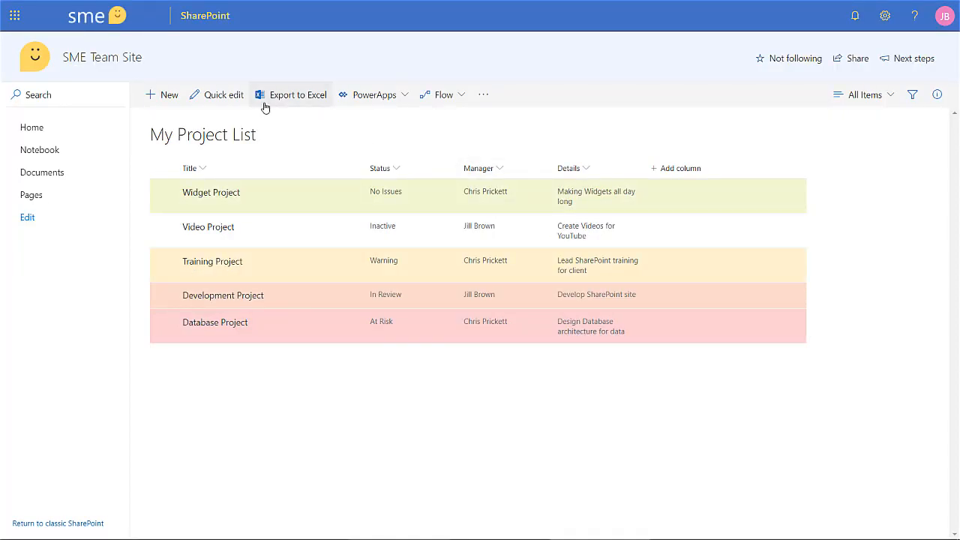
- In quick edit mode, set the Widget Project's status to At Risk and the Video Project's status to Warning
click(220, 98)
click(300, 204)
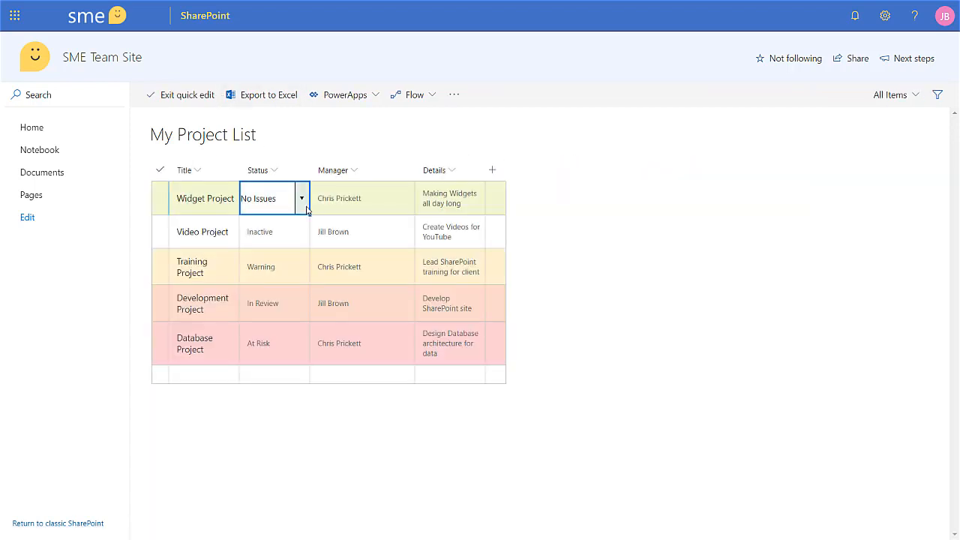
click(300, 198)
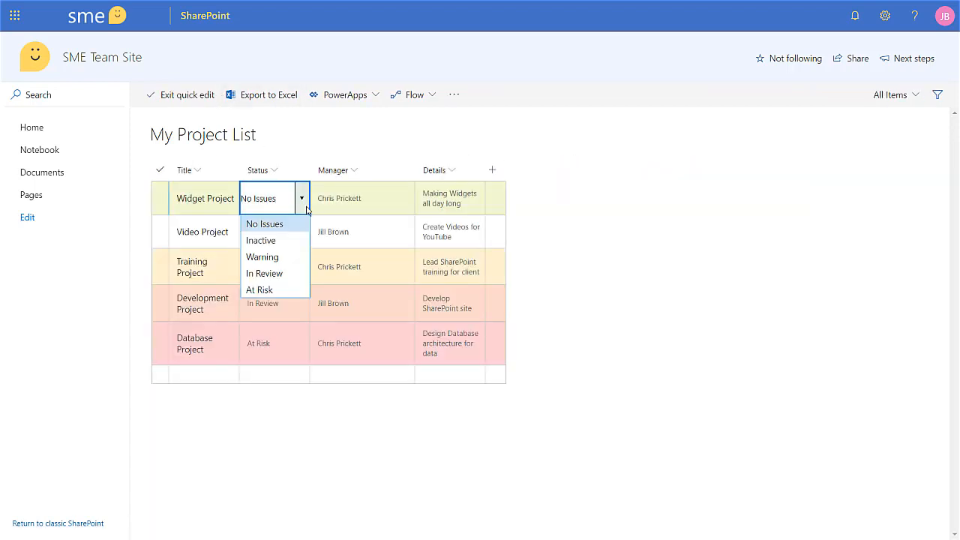
click(285, 293)
click(305, 240)
click(302, 232)
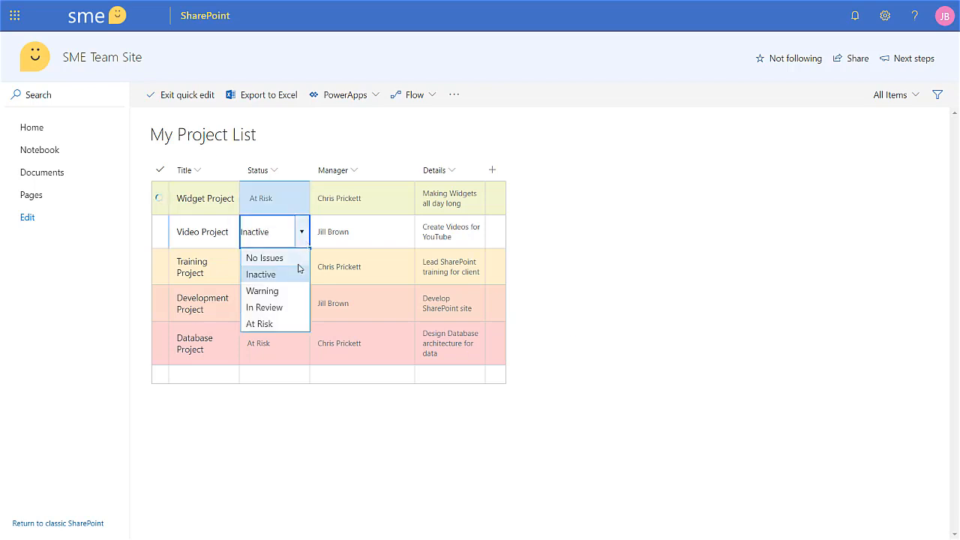
click(285, 291)
- Set the Training Project's status to Inactive and the Development Project's status to At Risk
click(301, 279)
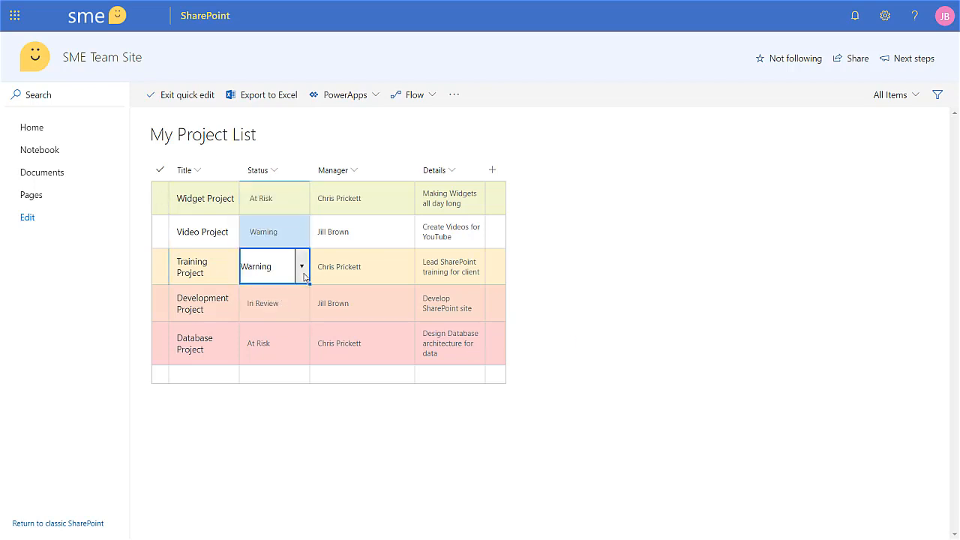
click(304, 276)
click(282, 313)
click(301, 315)
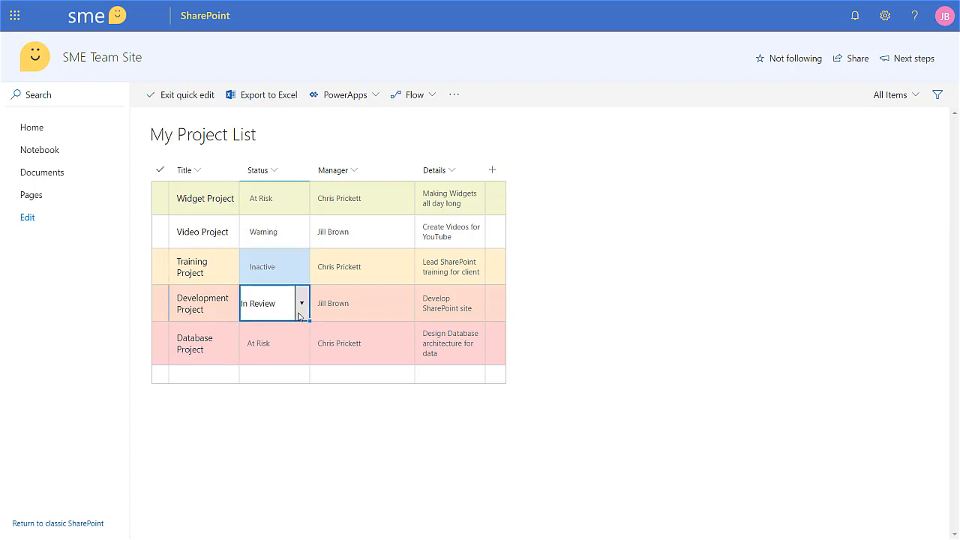
click(301, 303)
click(277, 399)
- Set the Database Project's status to In Review and leave quick edit mode
click(298, 355)
click(301, 353)
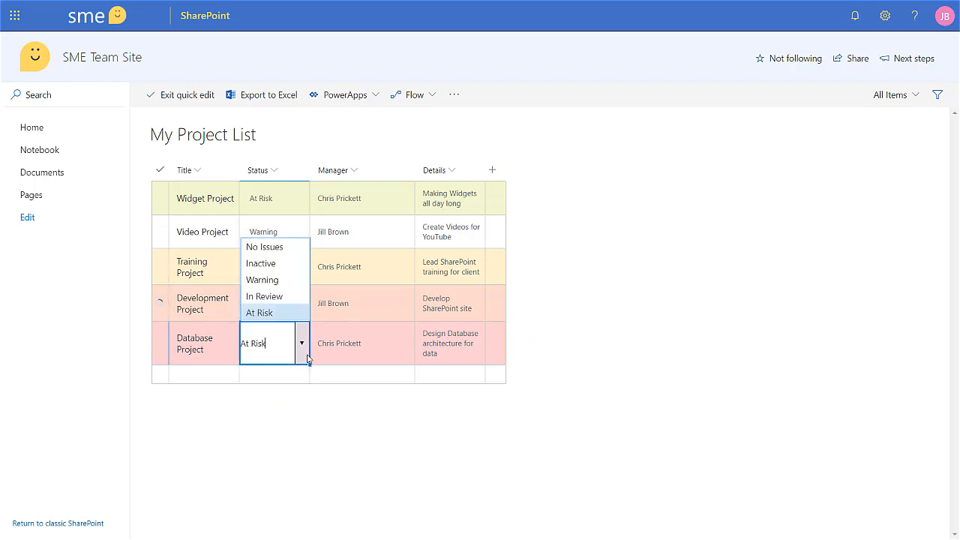
click(276, 297)
click(178, 102)
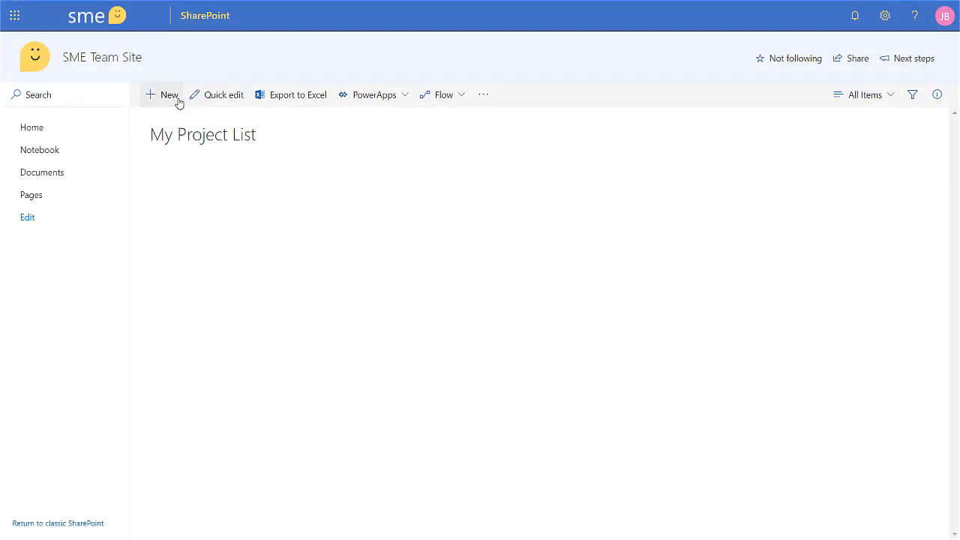